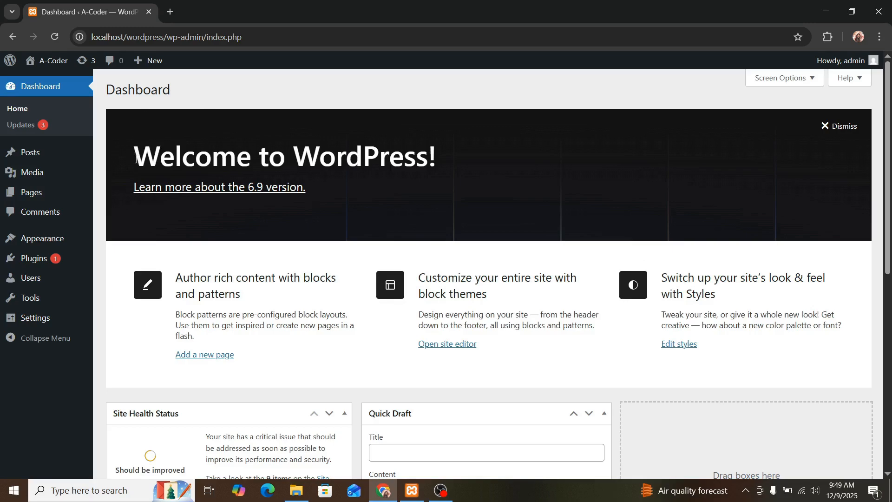
Step: Look over the installed themes and view the site's front end with the currently active theme
left_click_drag(135, 156, 431, 144)
left_click(331, 194)
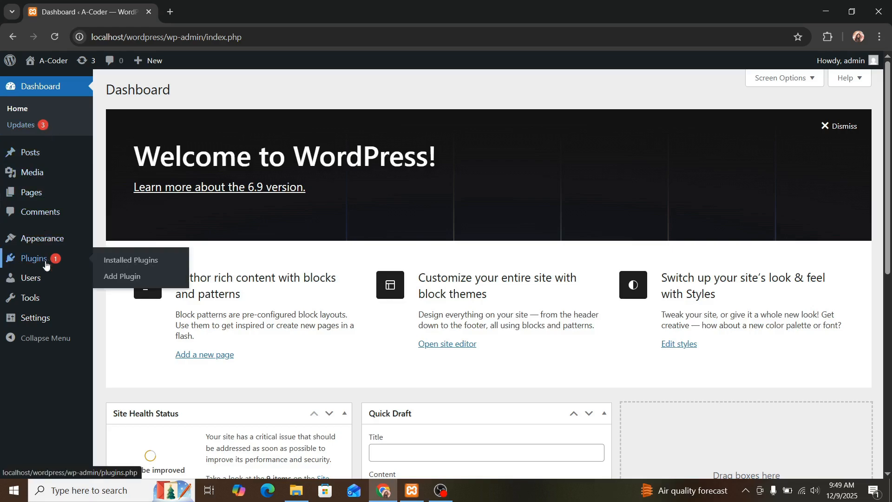
mouse_move(38, 247)
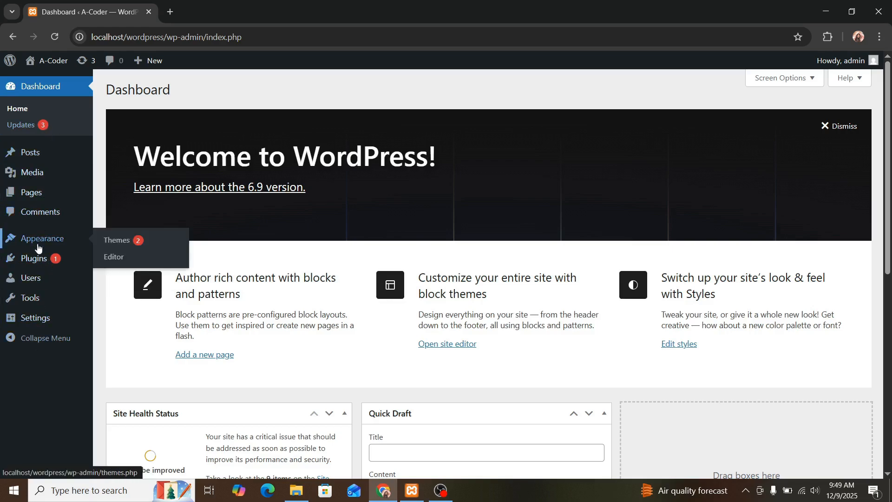
left_click(117, 247)
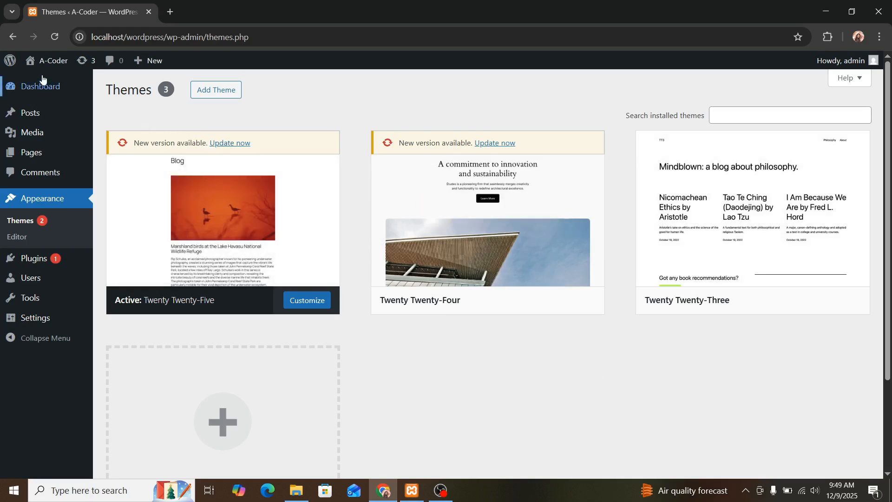
mouse_move(29, 65)
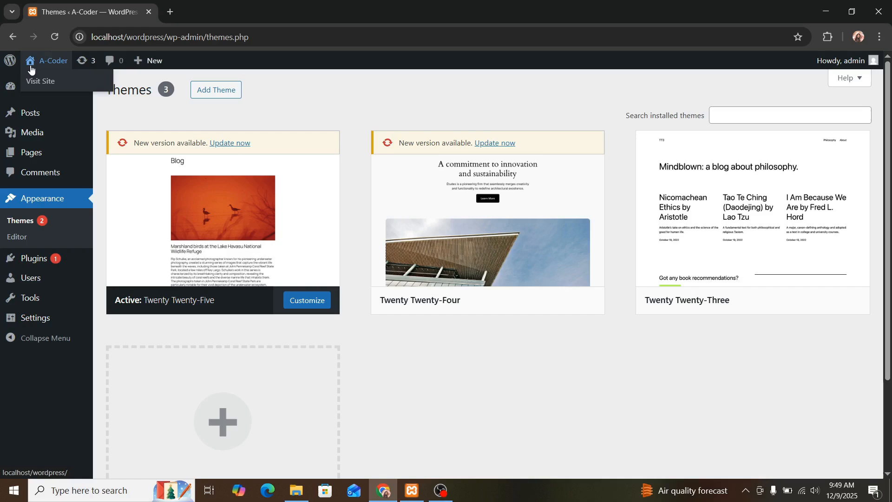
left_click(33, 82)
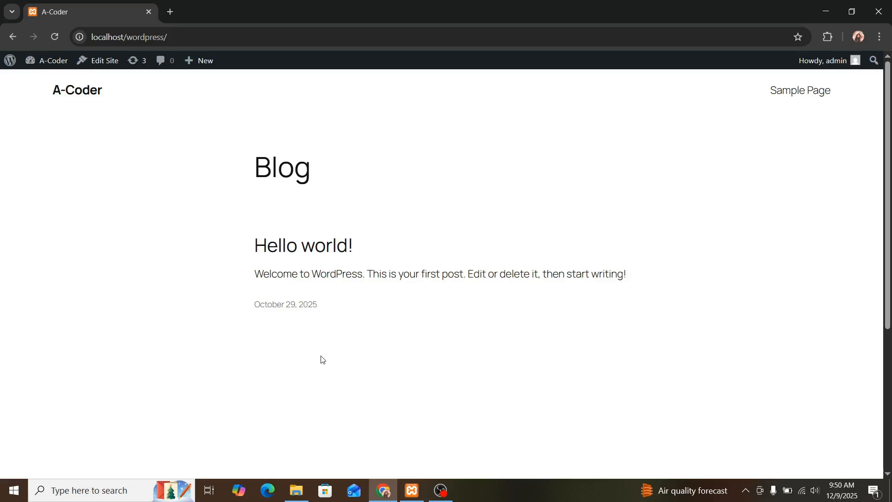
Step: Return to the admin dashboard and open the page for adding new themes
mouse_move(29, 60)
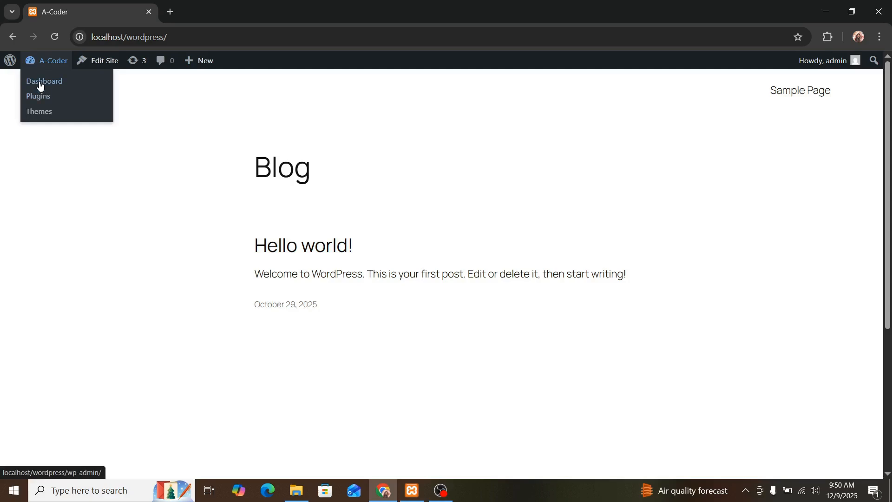
left_click(39, 85)
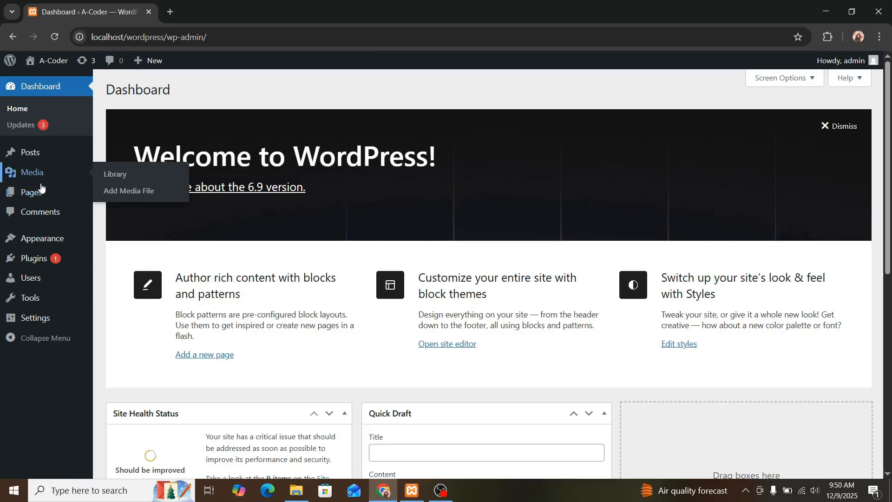
mouse_move(31, 247)
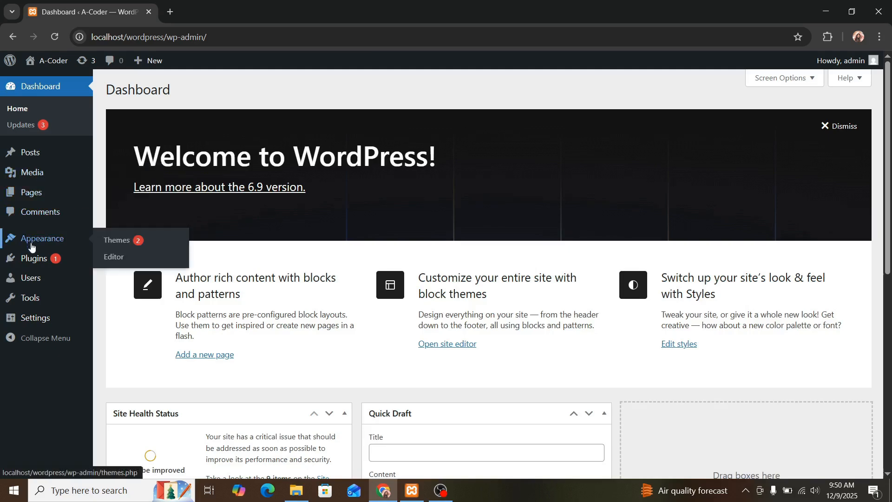
left_click(125, 247)
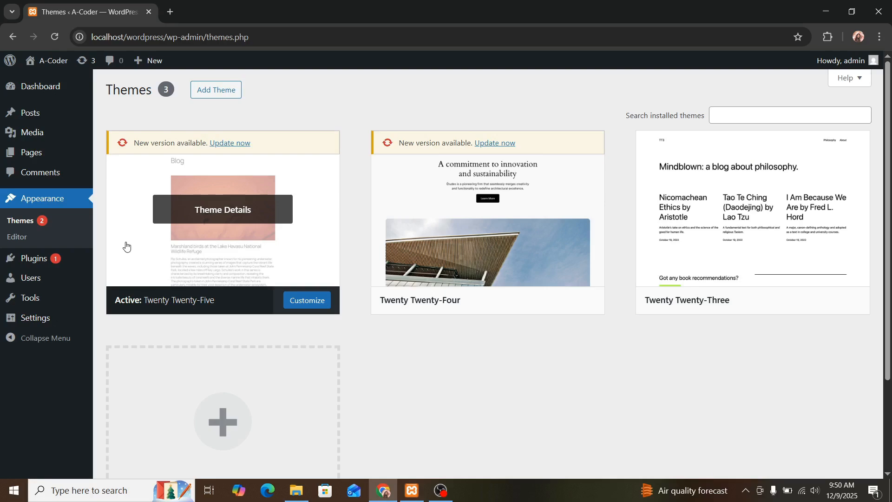
left_click(215, 91)
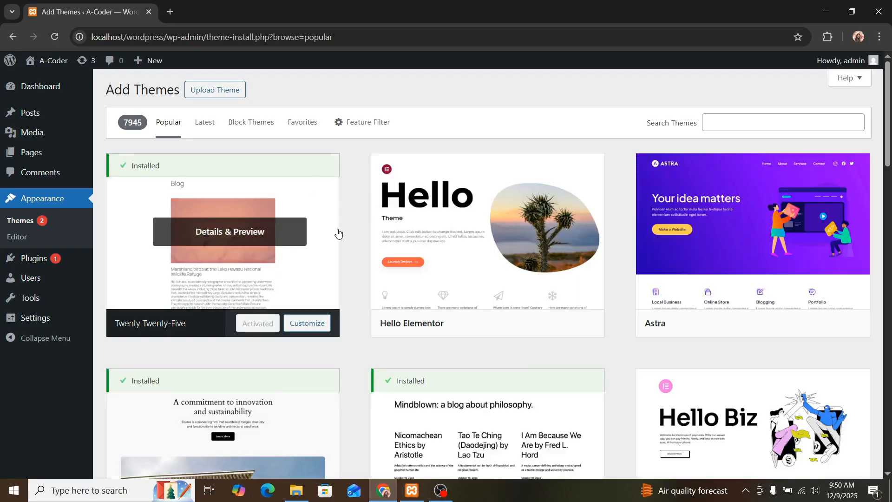
Step: Browse the popular and the latest themes in the theme directory
scroll(338, 234, "down", 10)
scroll(338, 233, "down", 5)
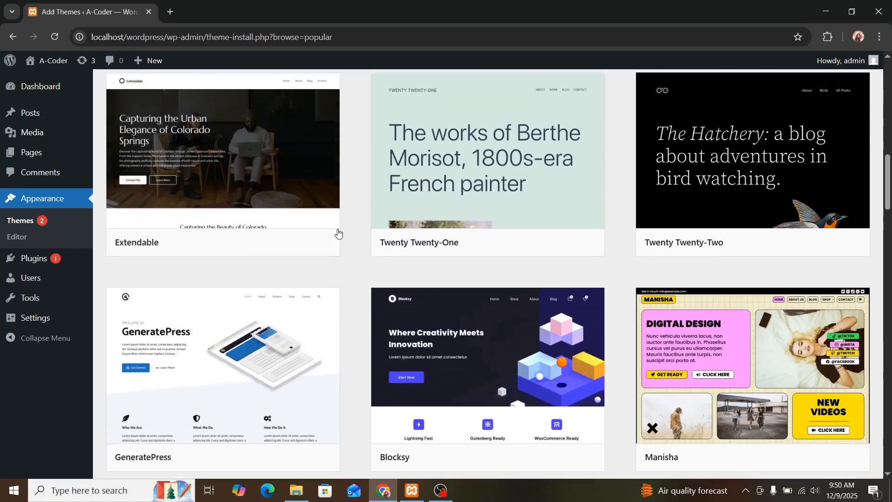
scroll(337, 233, "up", 15)
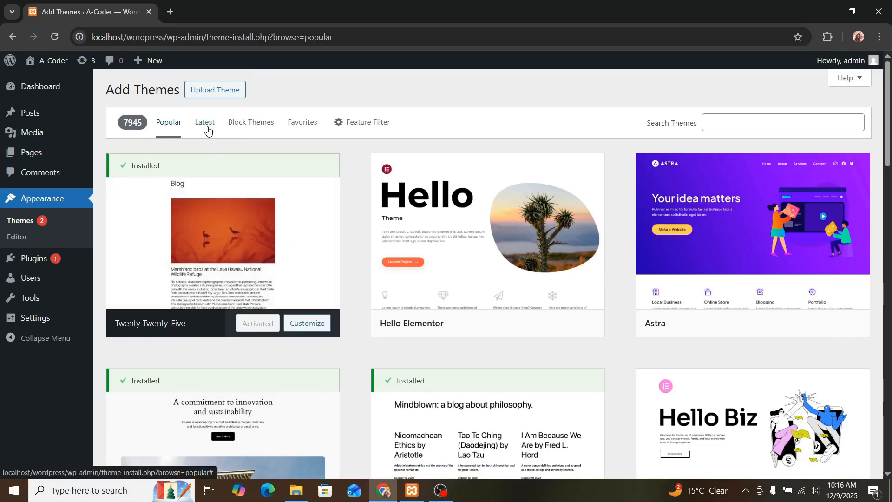
left_click(207, 130)
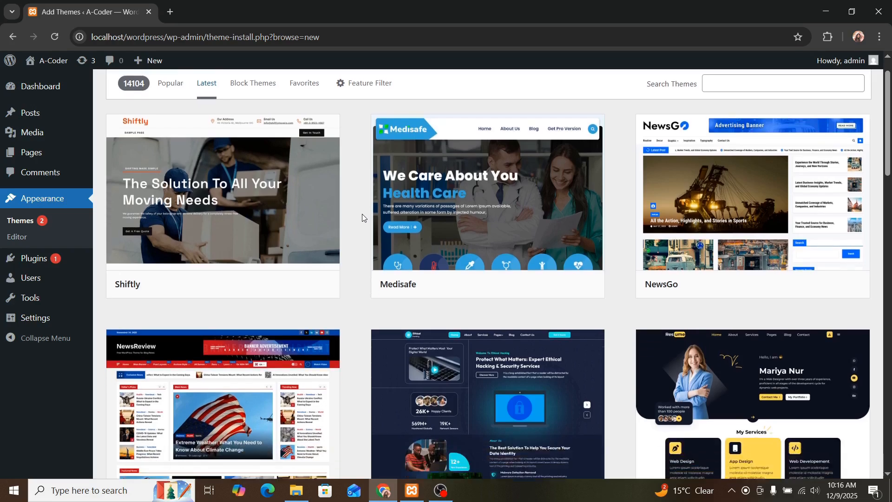
scroll(362, 216, "down", 5)
scroll(362, 214, "down", 9)
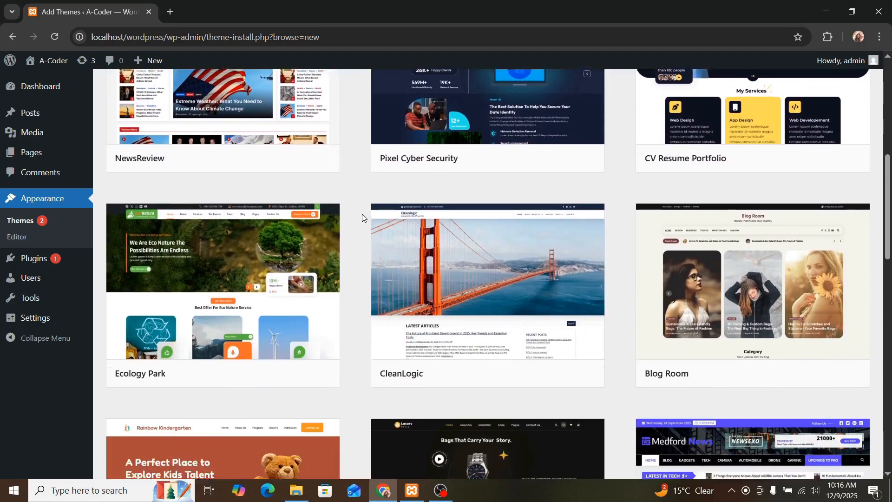
scroll(362, 214, "down", 5)
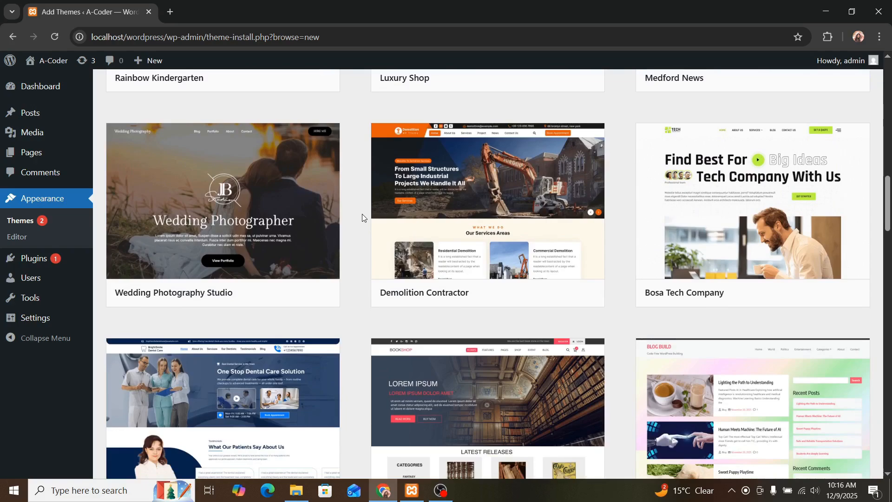
scroll(363, 216, "up", 14)
scroll(362, 216, "up", 5)
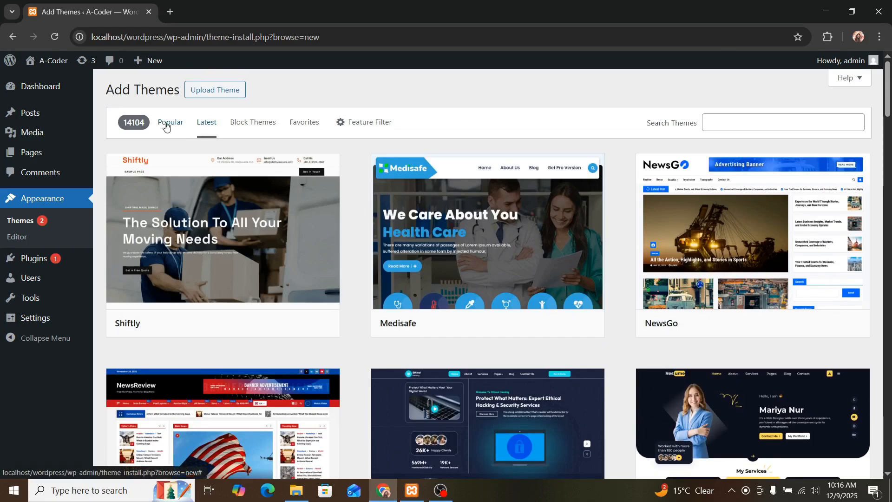
Step: Install the Hello Elementor and Astra themes from the popular themes
left_click(171, 130)
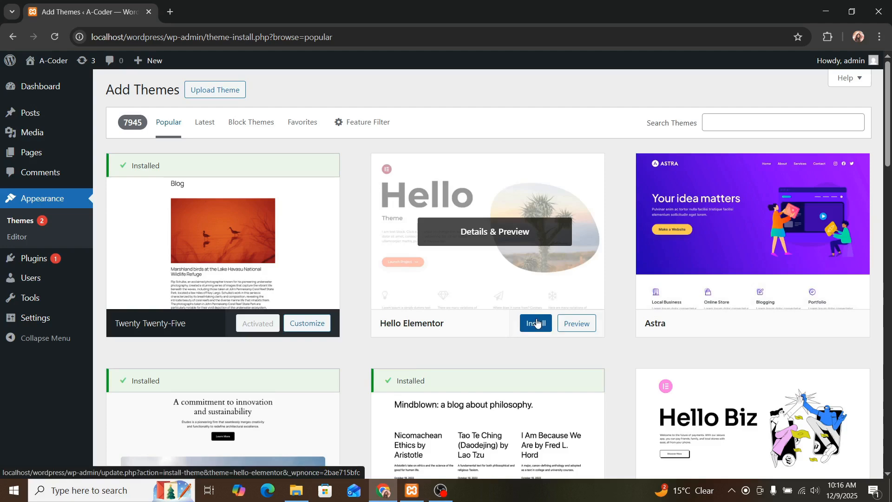
left_click(536, 326)
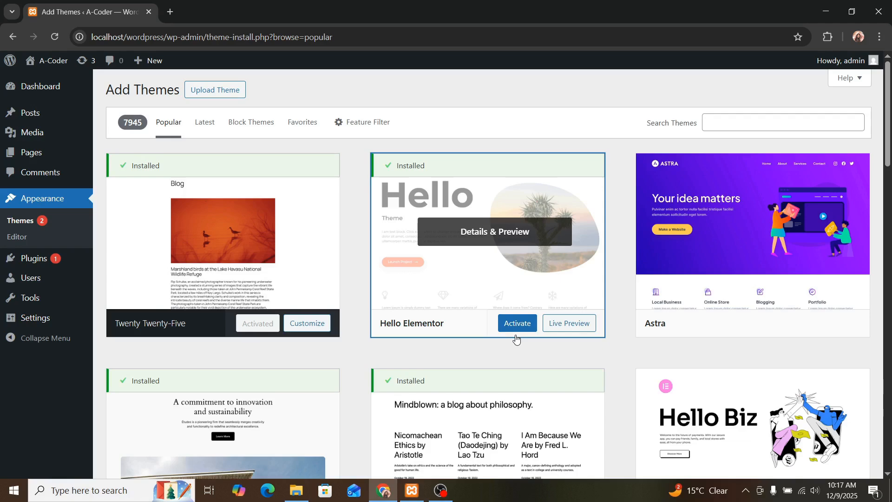
mouse_move(692, 283)
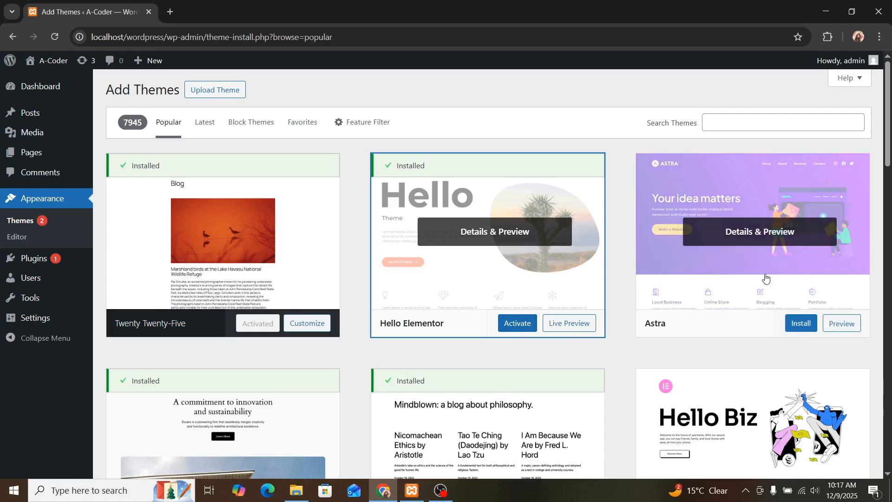
left_click(800, 325)
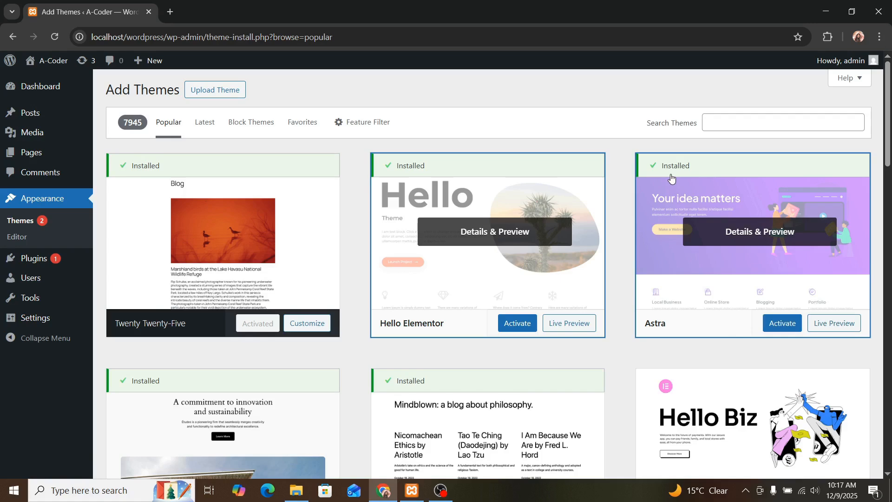
Step: Activate the Astra theme from the installed themes and view the site's front end with it
left_click(26, 224)
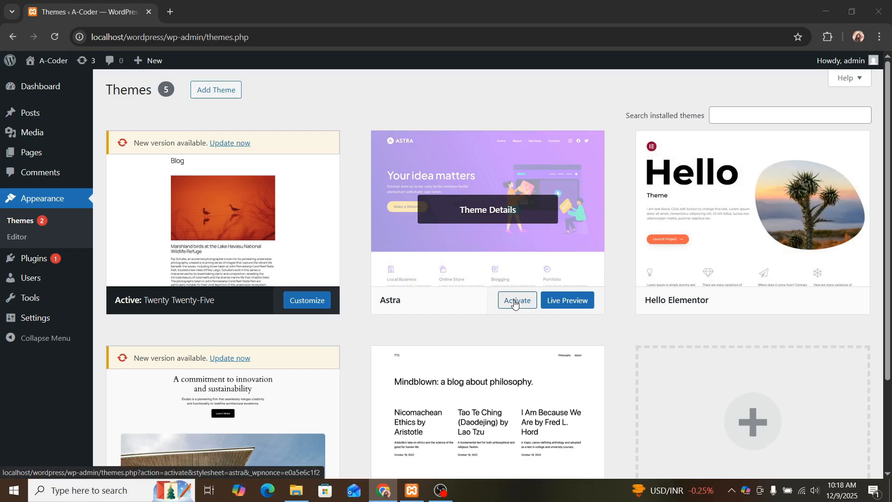
left_click(514, 301)
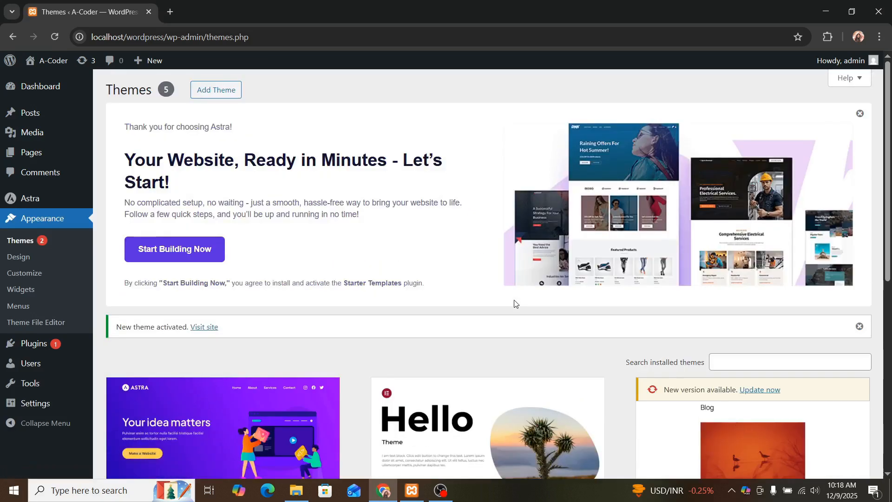
scroll(514, 303, "down", 2)
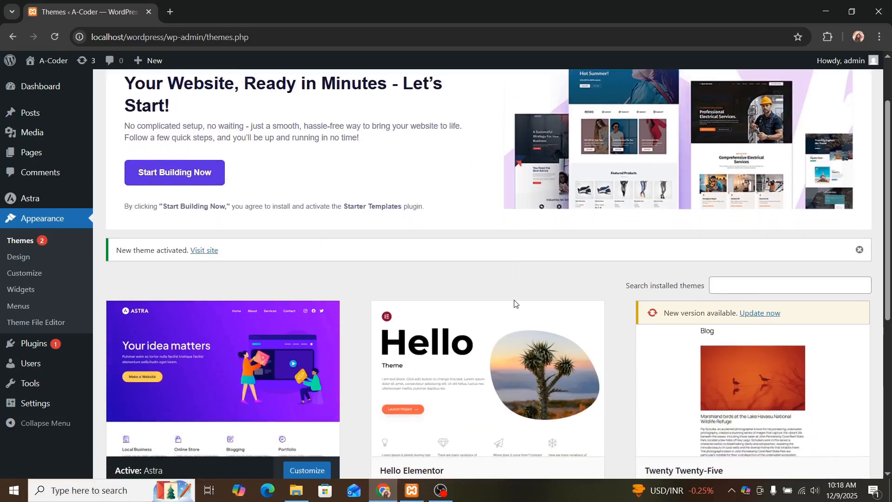
scroll(514, 303, "up", 2)
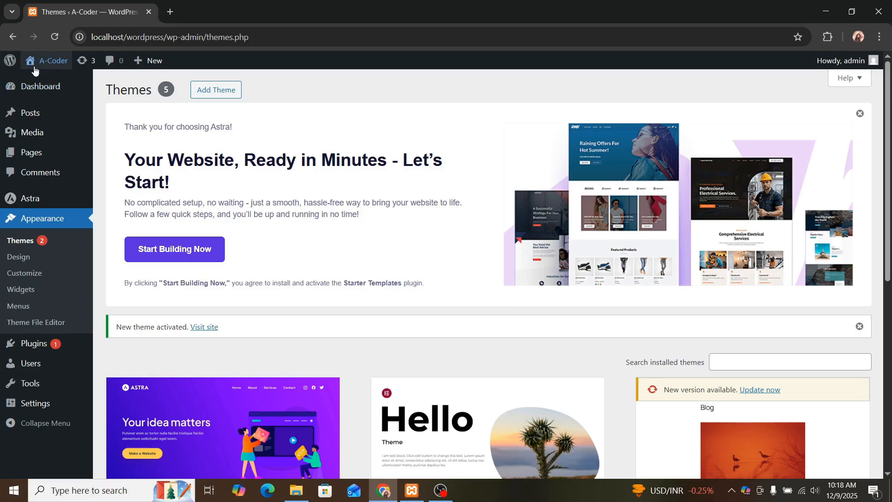
mouse_move(29, 69)
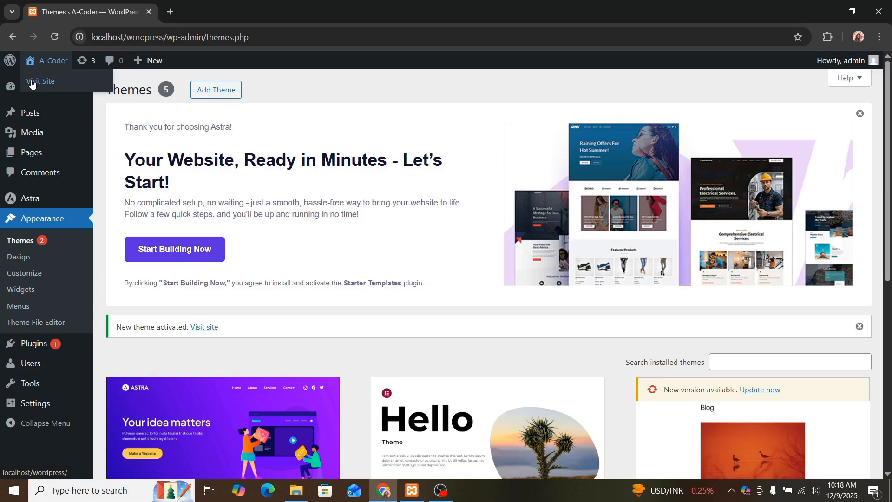
left_click(32, 81)
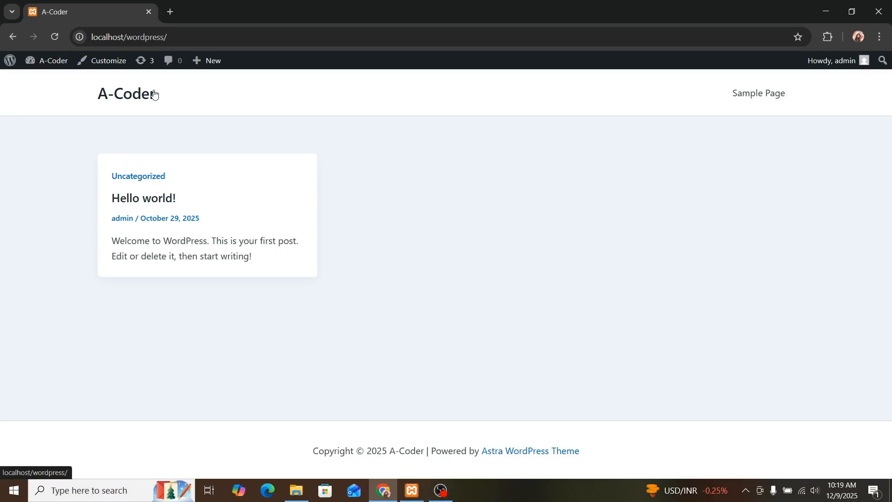
Step: Return to the admin dashboard and dismiss the Astra welcome banner
mouse_move(31, 65)
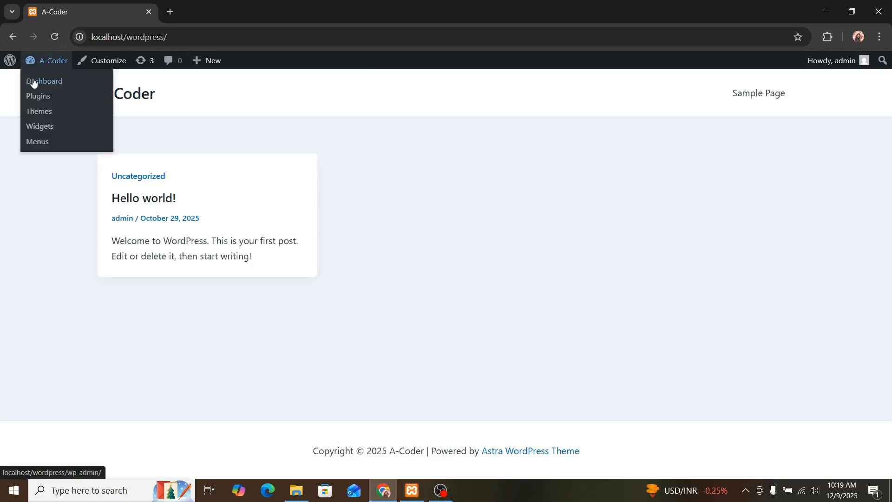
left_click(32, 83)
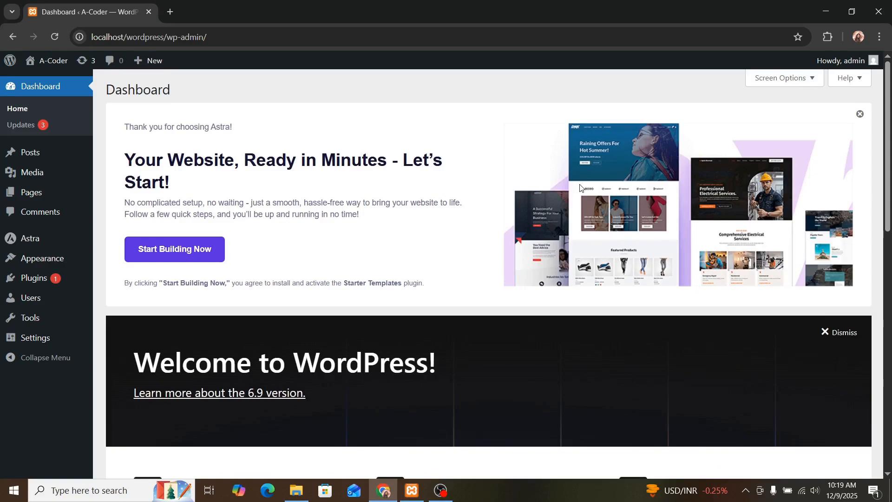
left_click(860, 114)
scroll(457, 236, "down", 5)
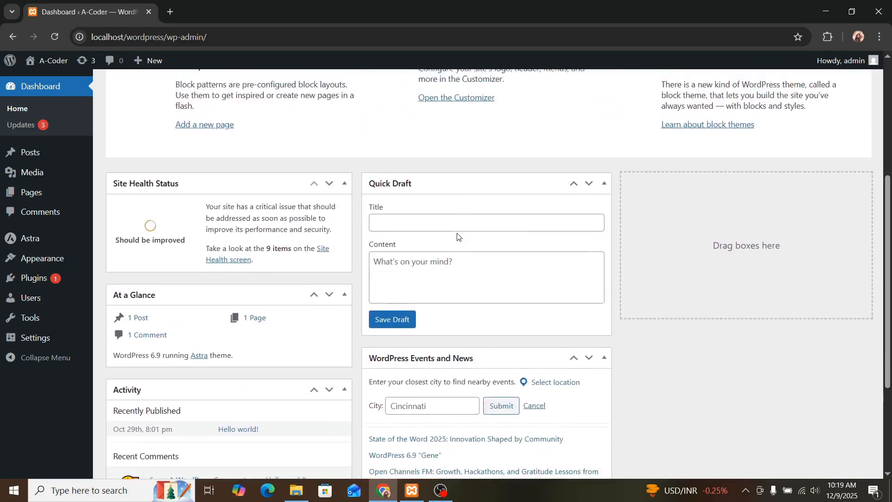
scroll(457, 236, "up", 5)
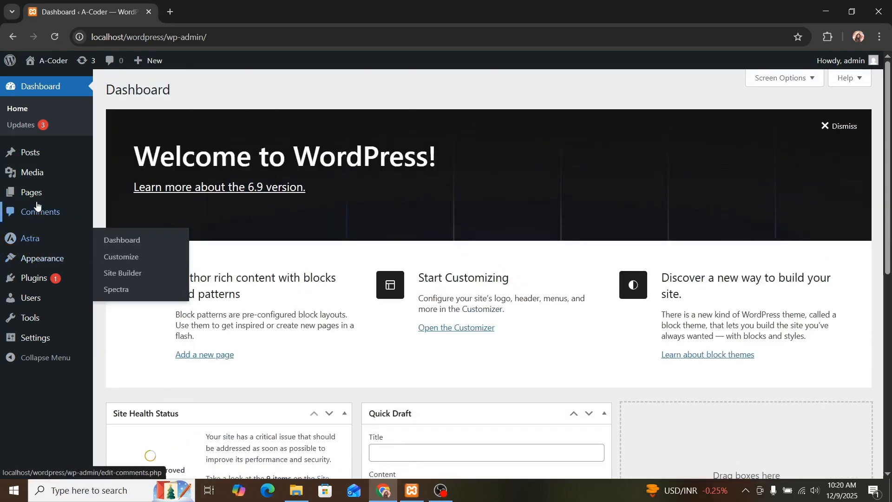
Step: Activate the Hello Elementor theme from the installed themes and view the site's front end with it
mouse_move(29, 247)
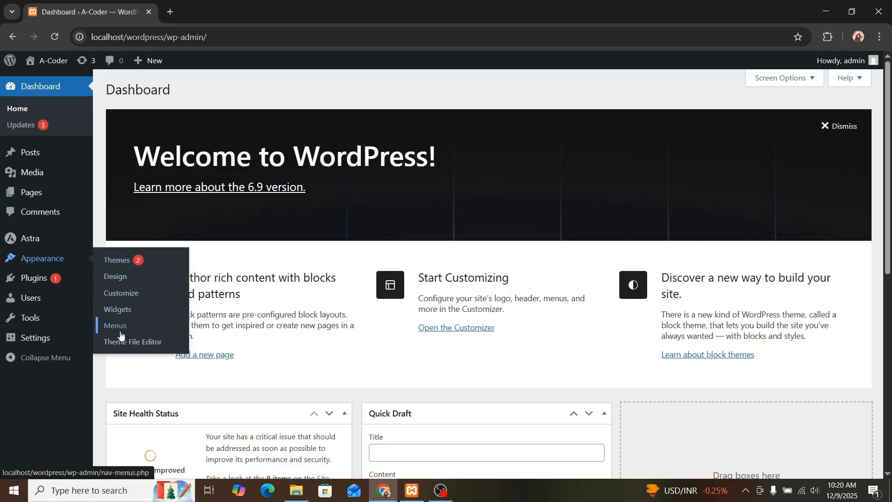
left_click(121, 261)
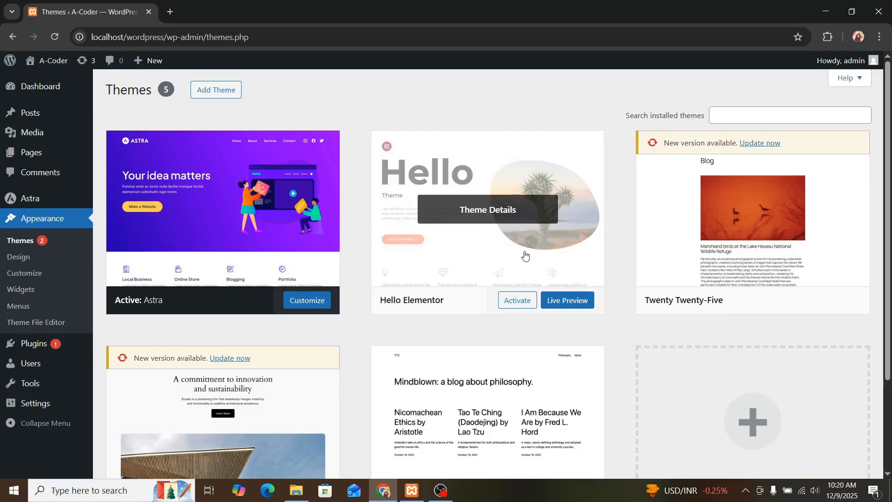
left_click(517, 300)
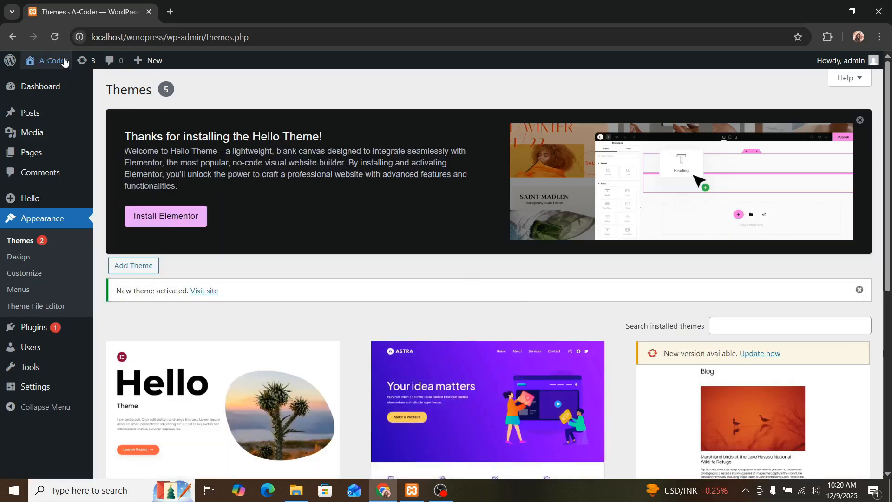
mouse_move(47, 61)
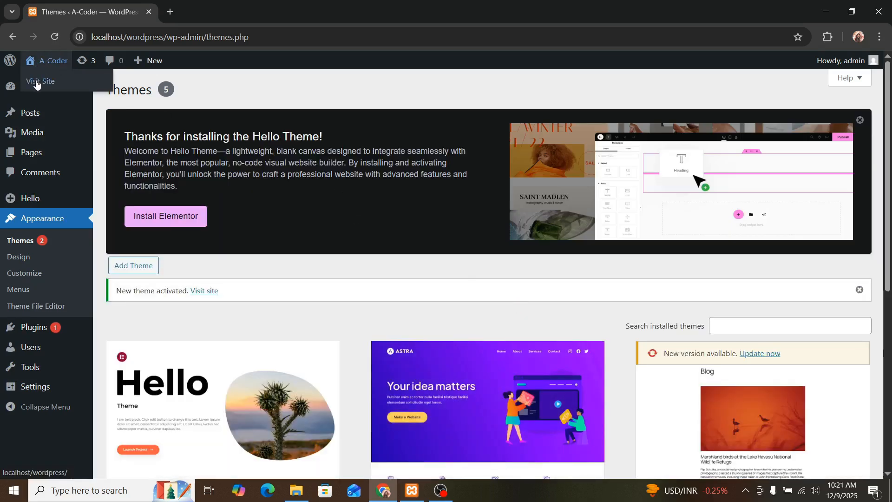
left_click(36, 82)
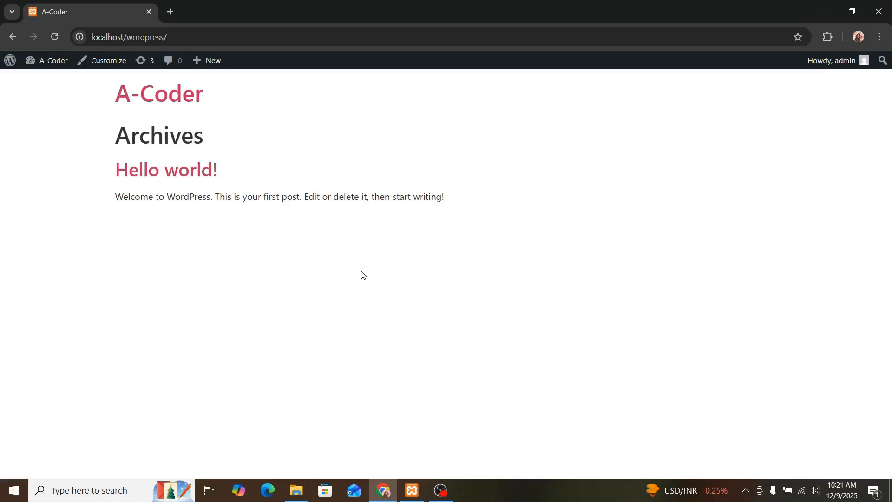
Step: Return to the admin dashboard from the site's front end and open the list of installed themes
mouse_move(29, 62)
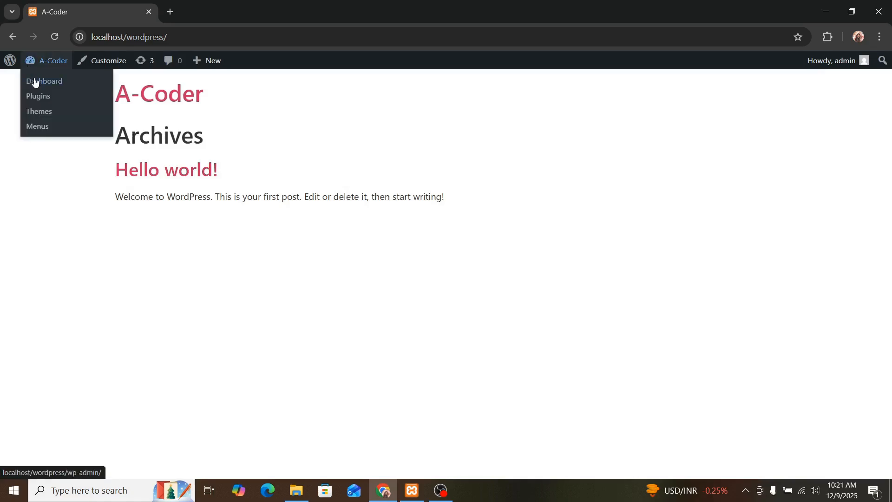
left_click(34, 82)
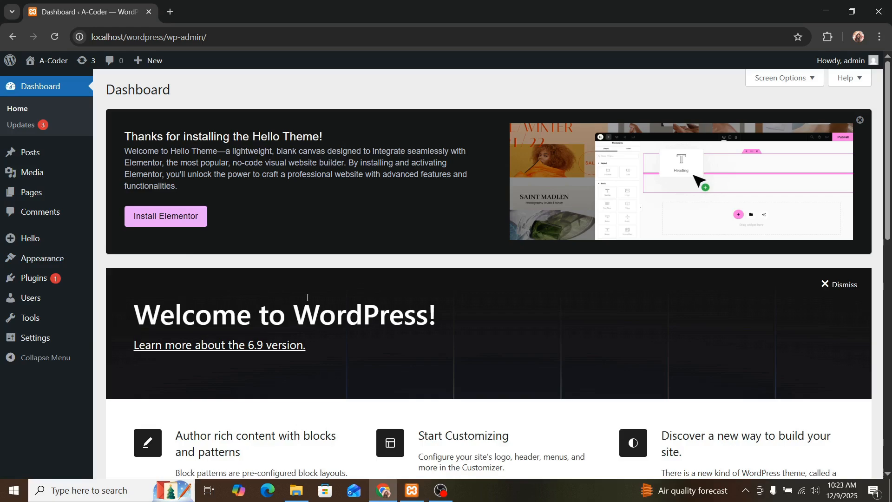
mouse_move(51, 265)
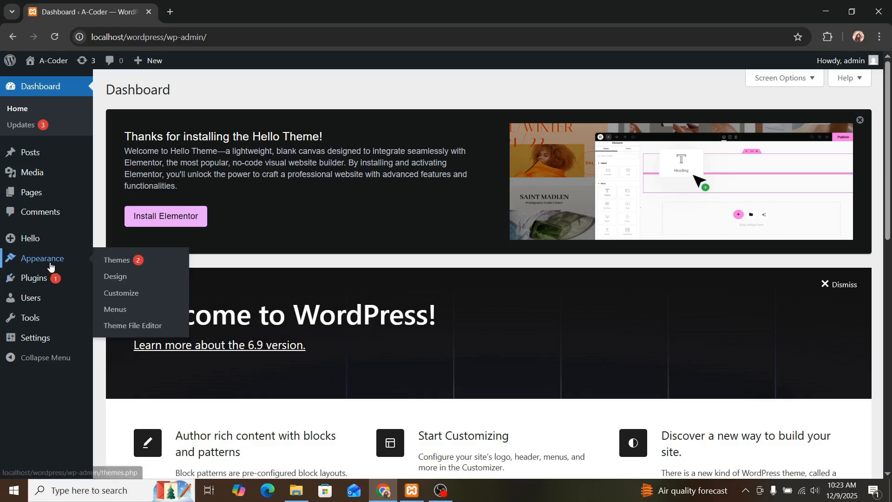
left_click(104, 261)
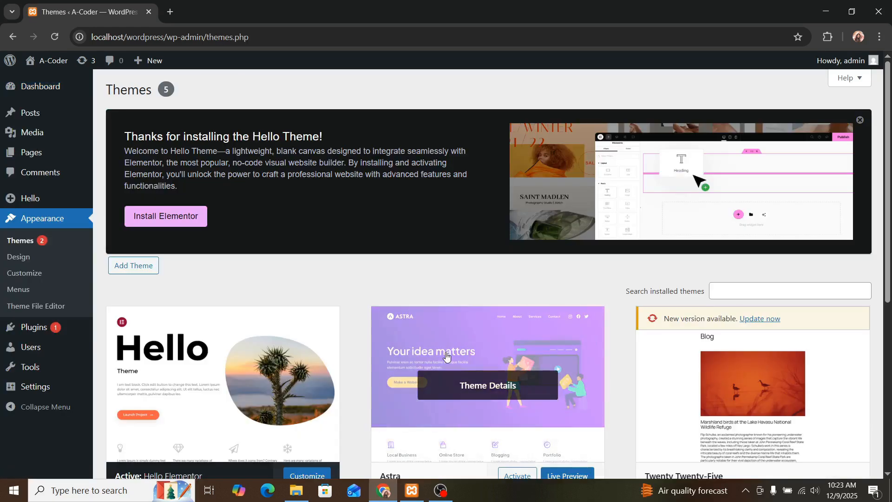
Step: Open the details of the inactive Astra theme and delete it from the site, confirming the deletion
scroll(446, 358, "down", 2)
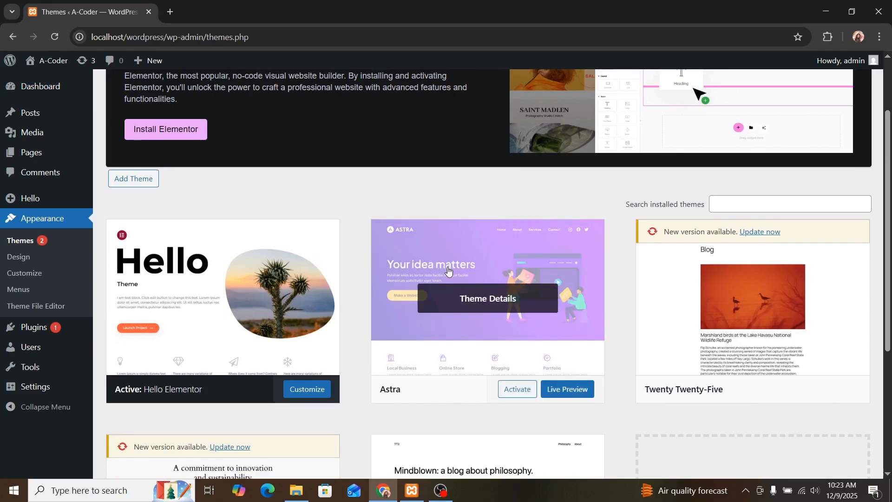
scroll(448, 270, "down", 2)
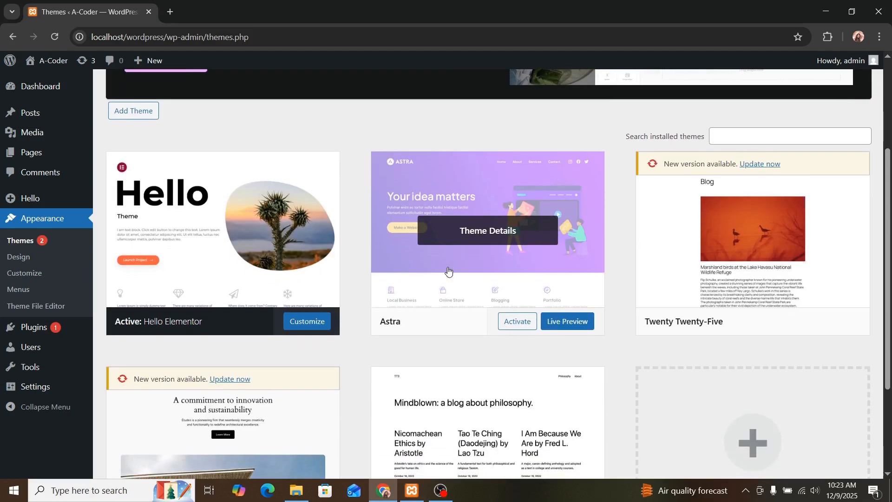
left_click(474, 238)
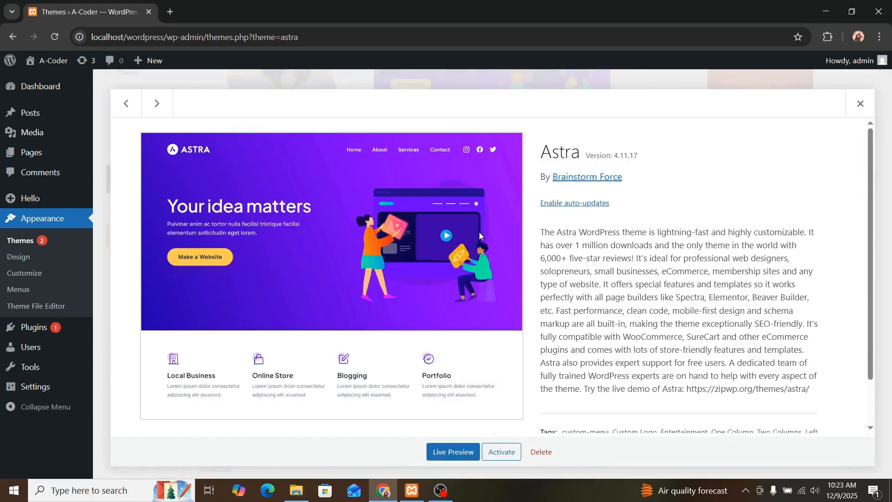
scroll(480, 236, "down", 1)
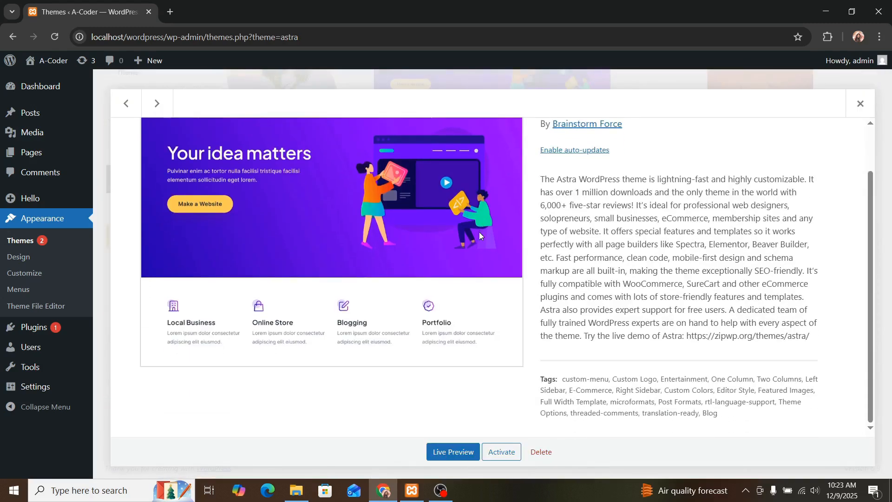
left_click(541, 452)
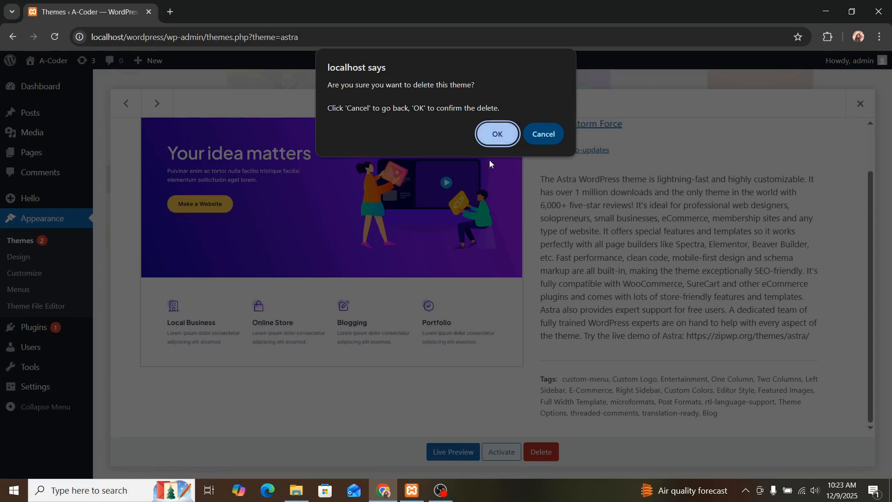
left_click(496, 135)
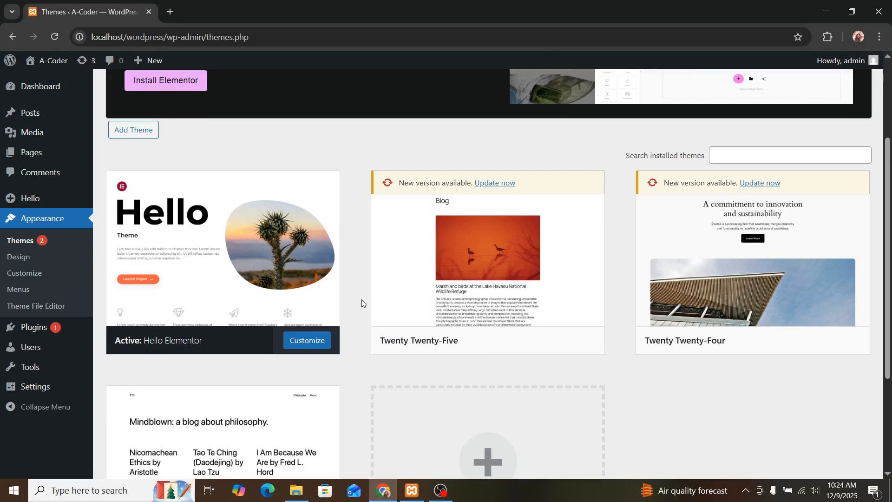
mouse_move(155, 214)
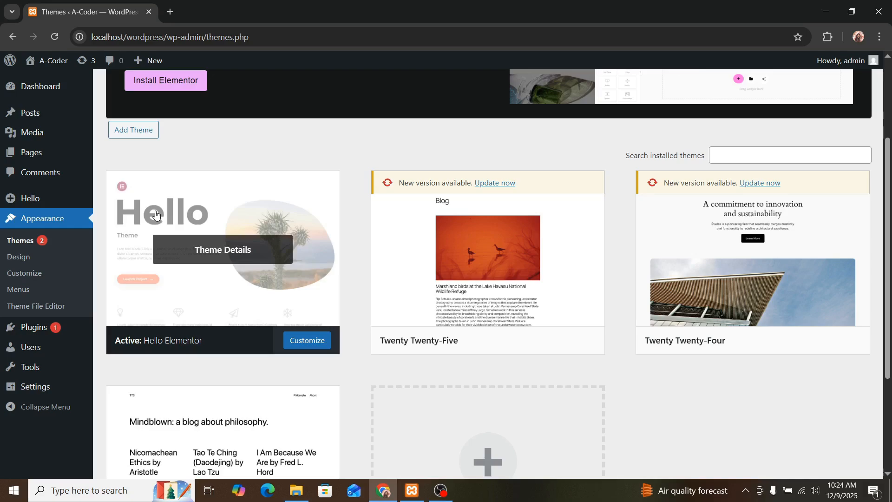
scroll(155, 214, "up", 3)
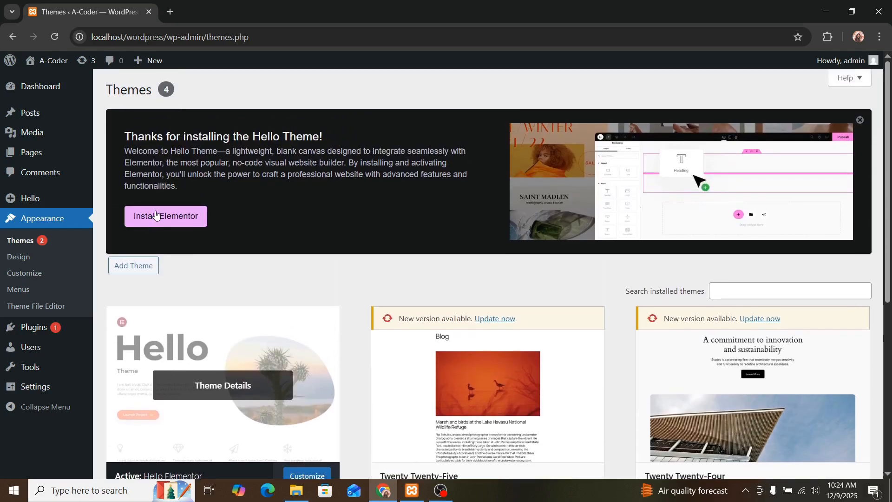
scroll(155, 214, "down", 2)
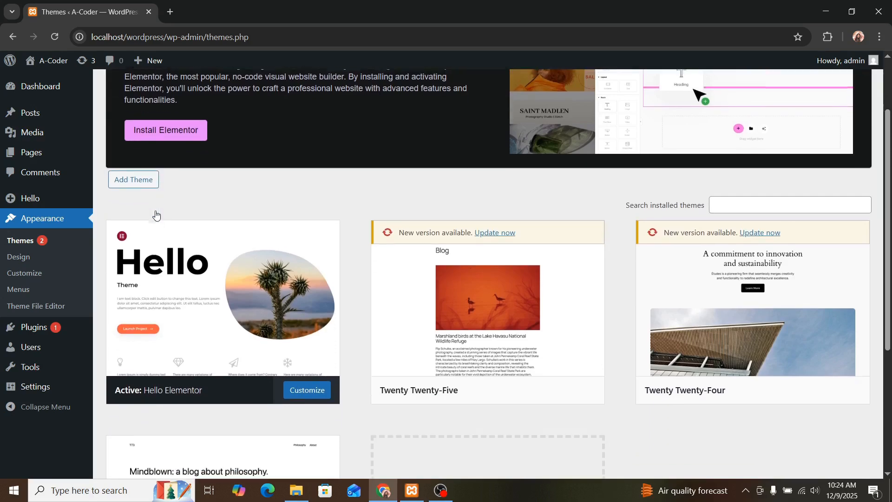